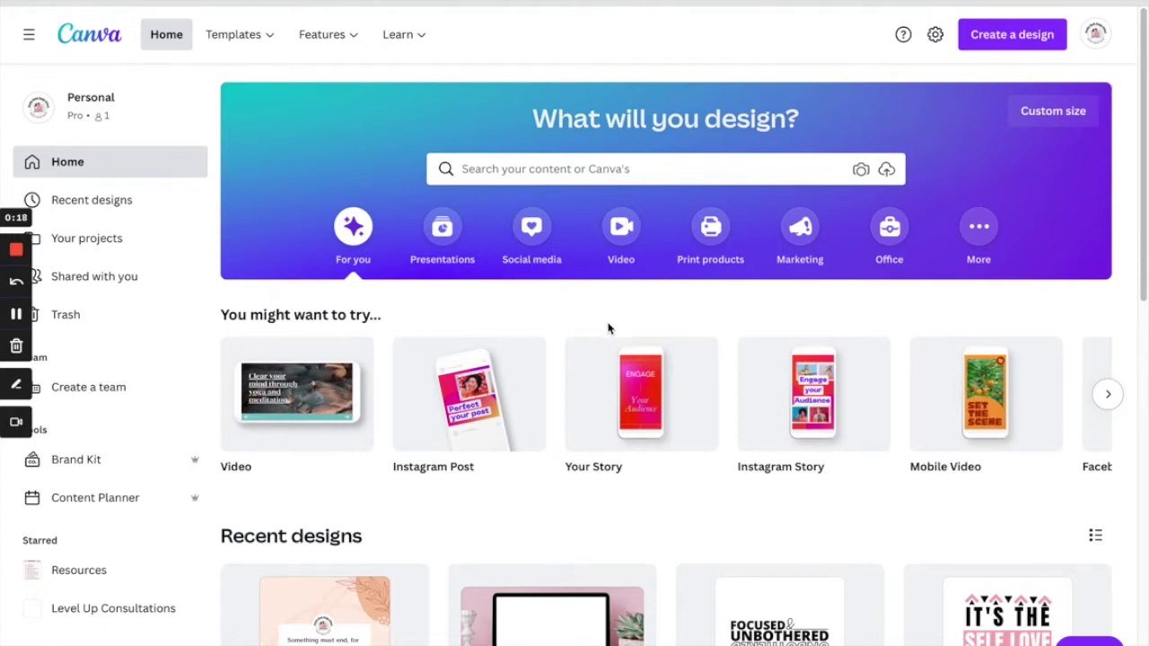
- Start a Social media Quick Create with Instagram Post, Your Story, Facebook Post and Pinterest Pin formats
click(534, 239)
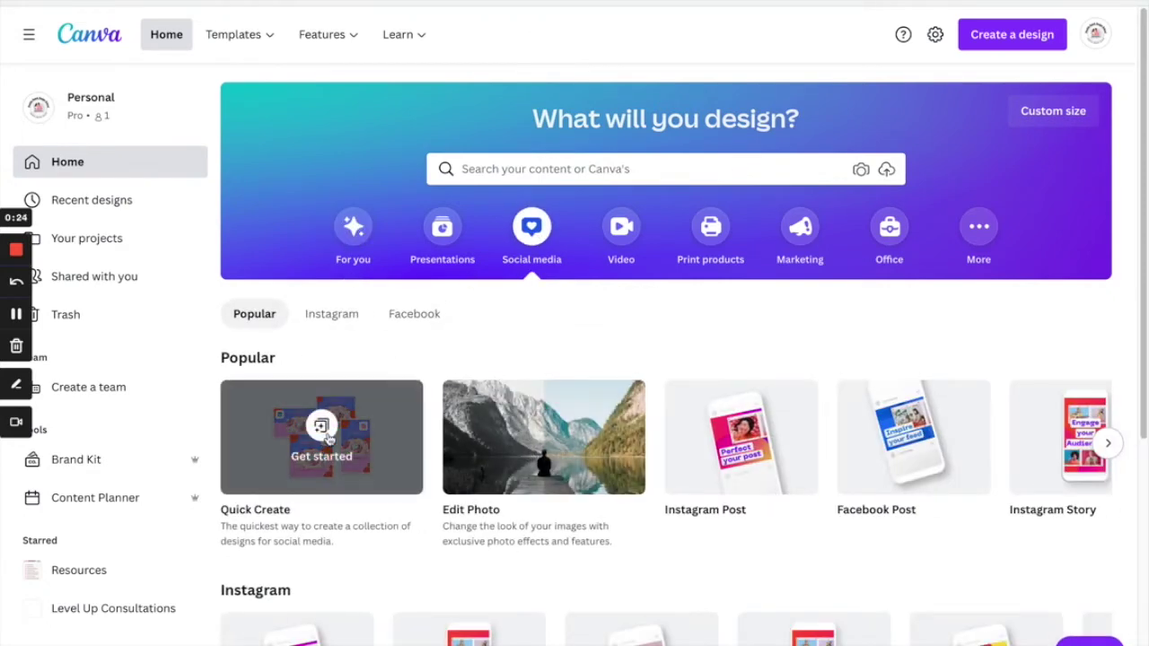
click(278, 437)
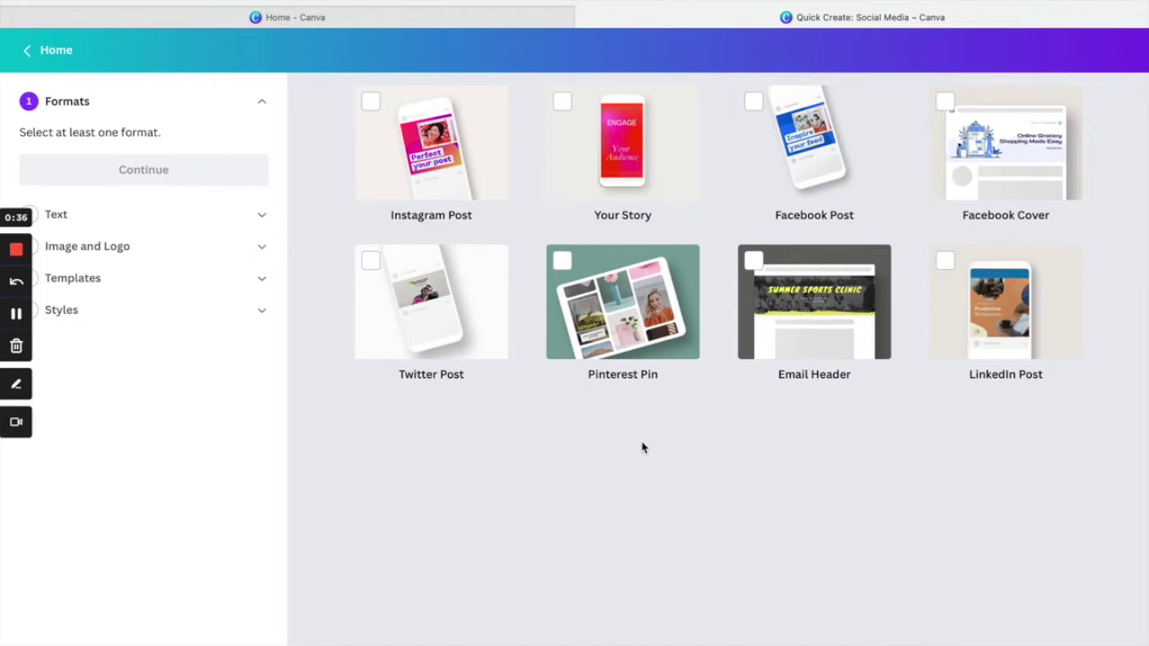
click(376, 111)
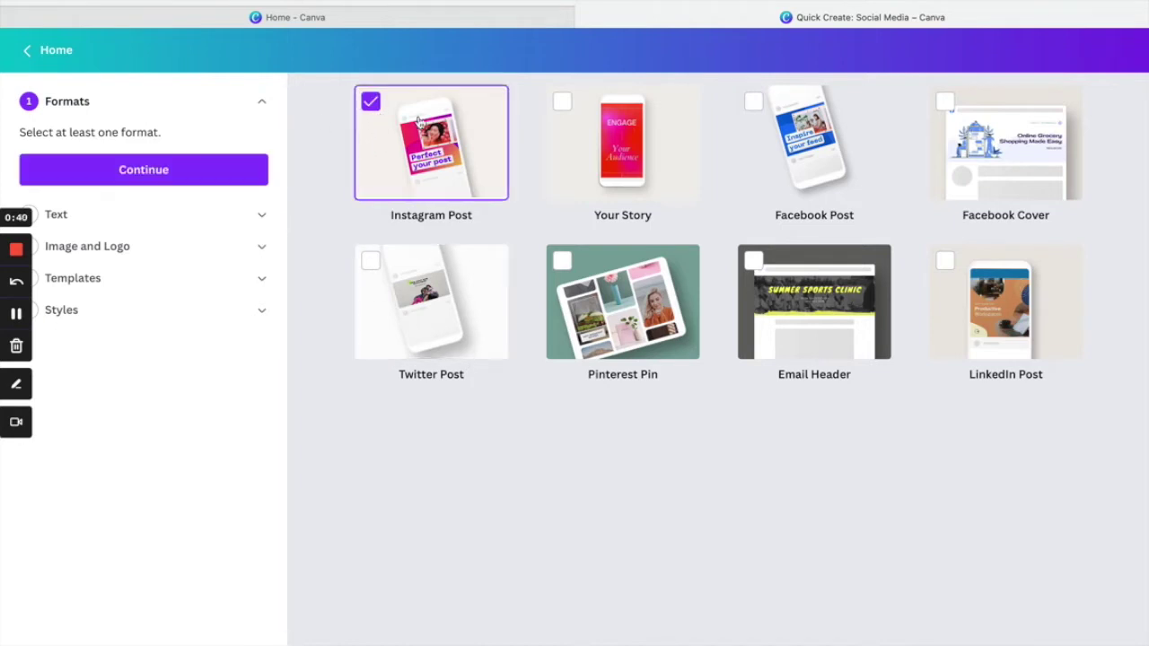
click(570, 122)
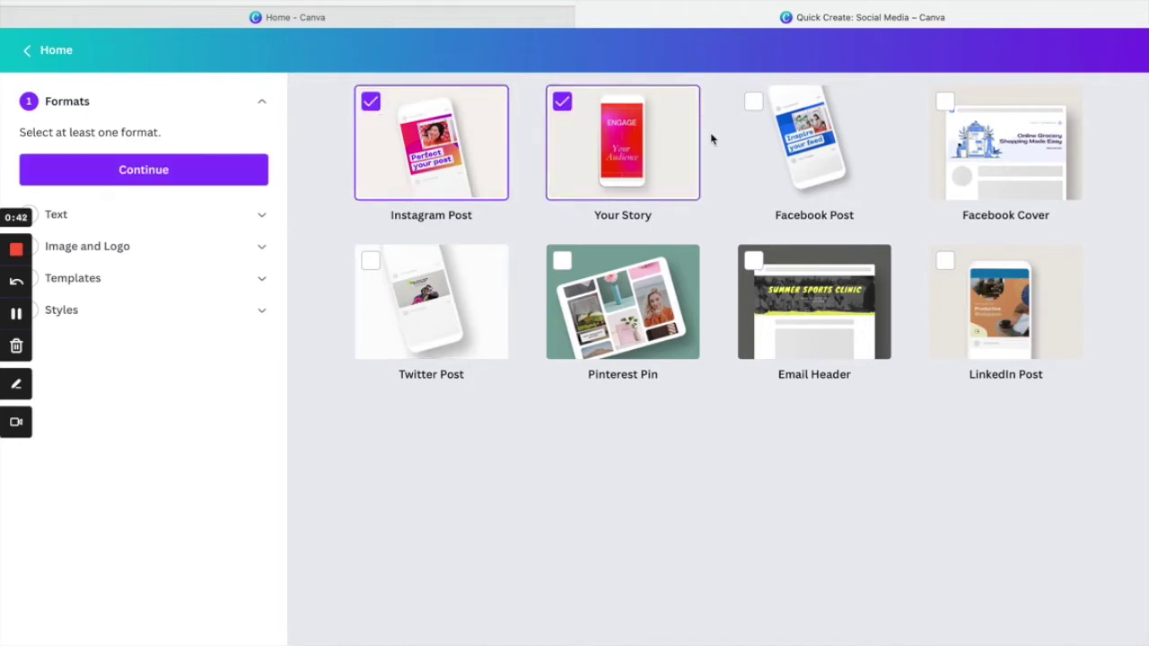
click(752, 108)
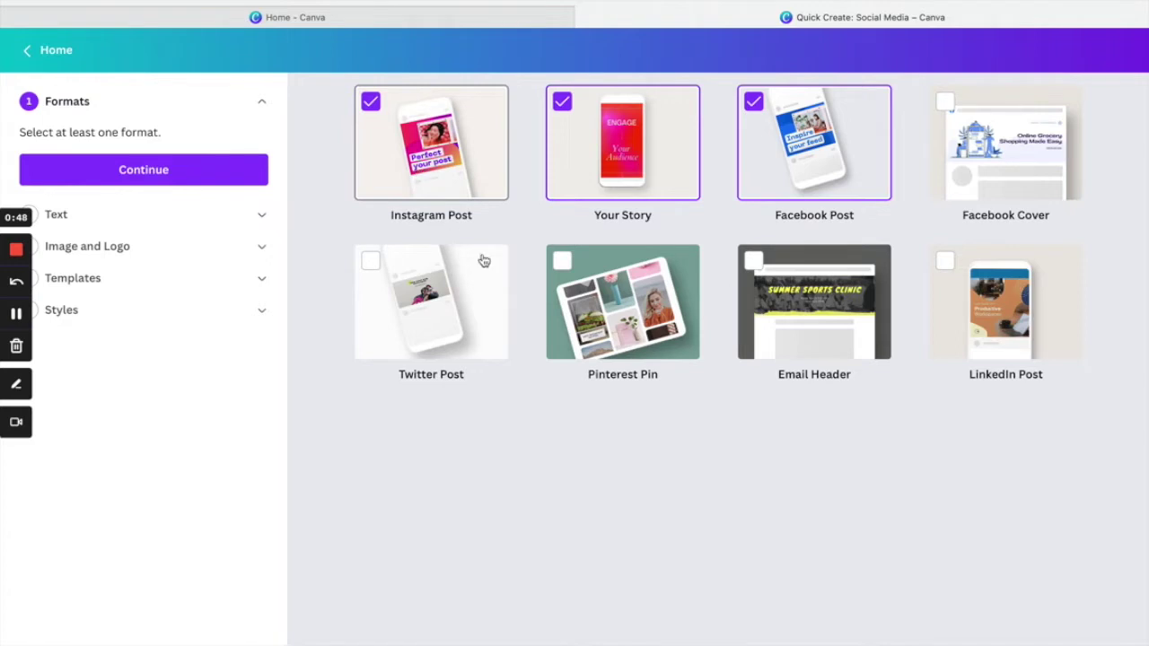
click(560, 262)
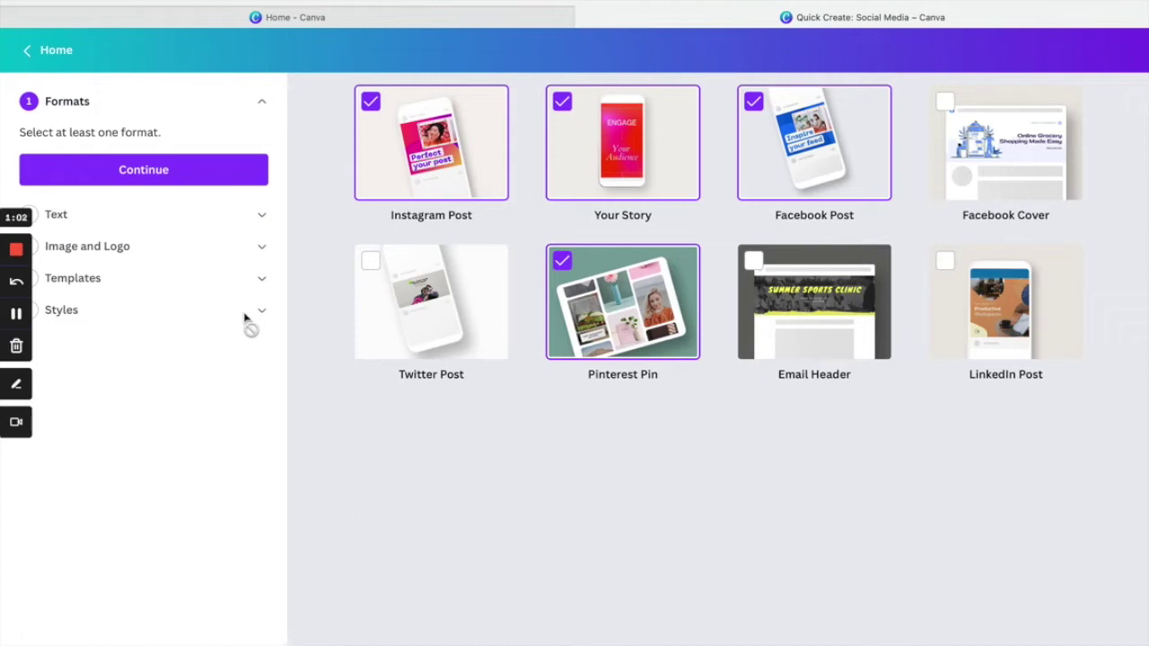
- Continue to the Text step and scroll through the suggested template previews
click(199, 176)
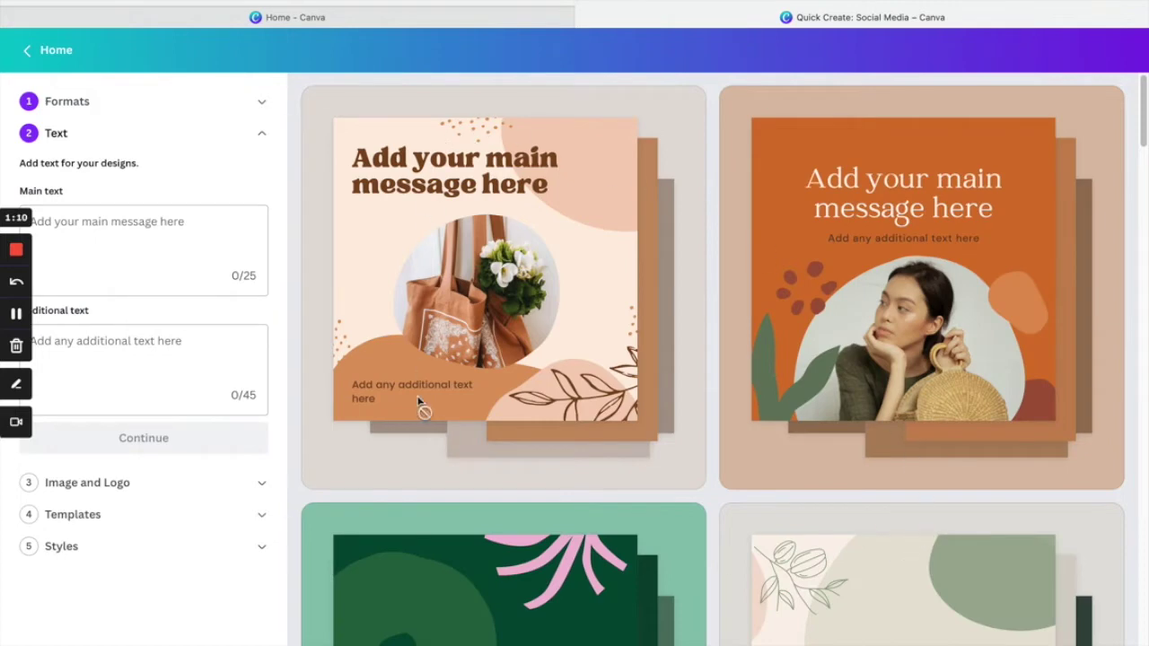
scroll(754, 578, down, 3)
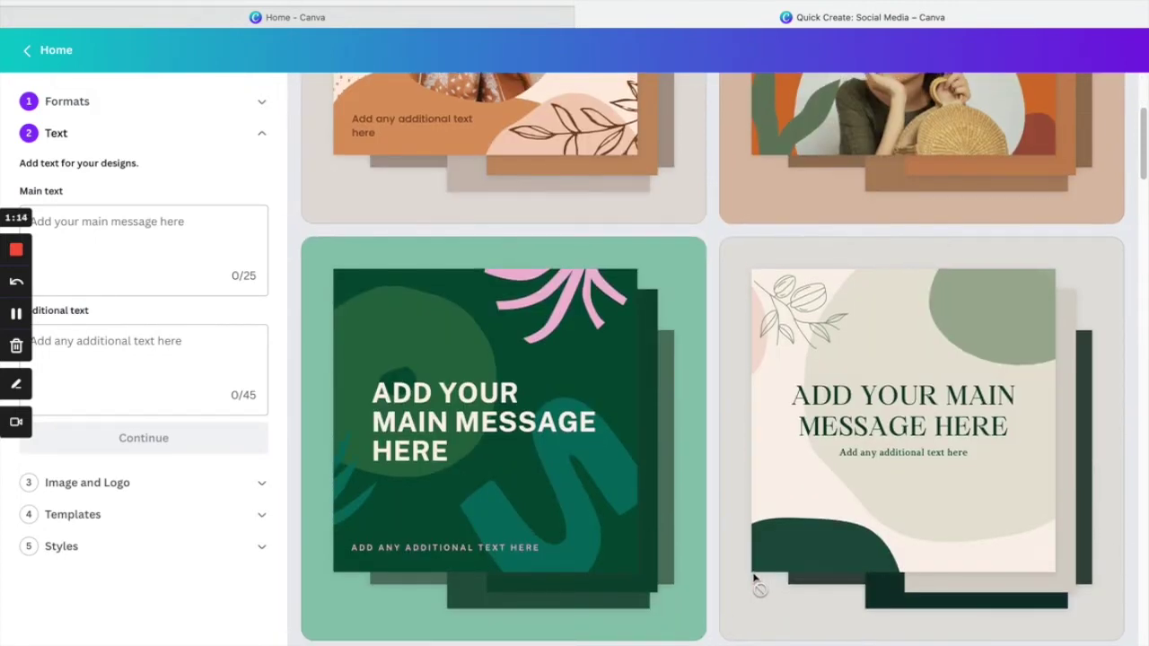
scroll(754, 579, up, 3)
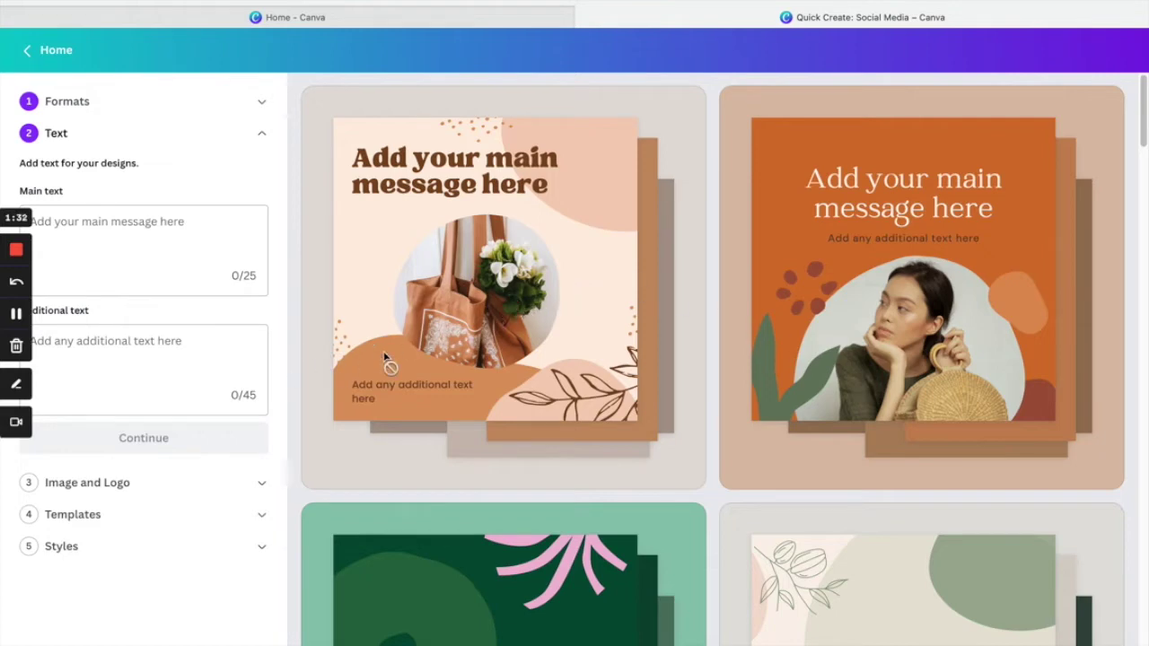
scroll(934, 588, down, 7)
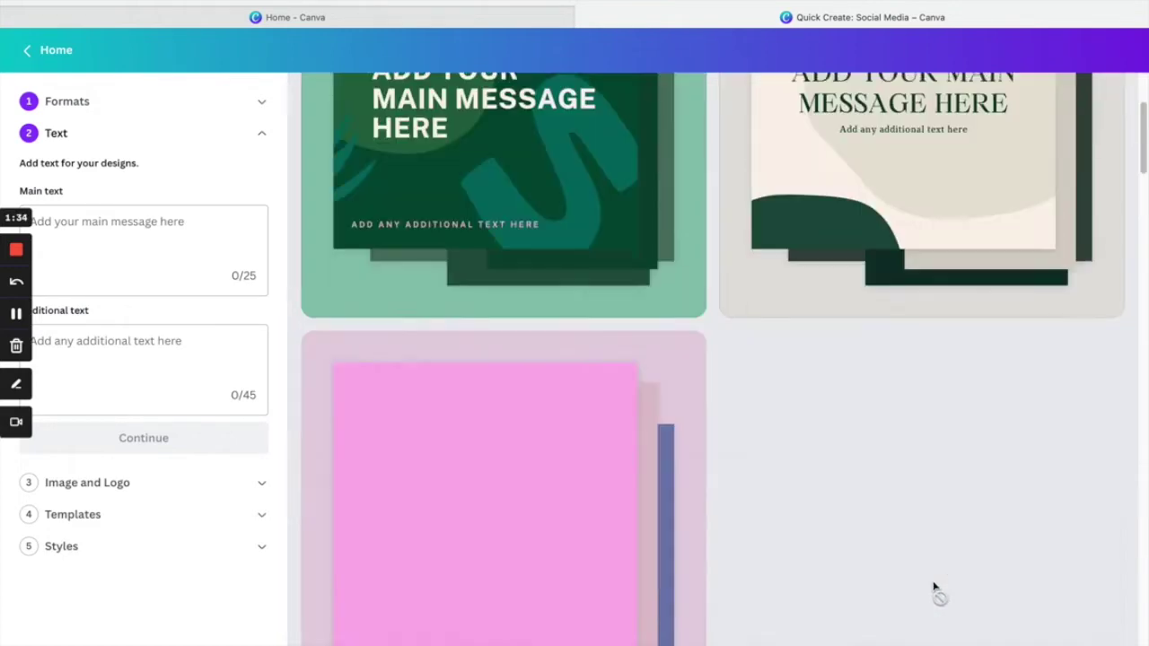
scroll(929, 575, up, 3)
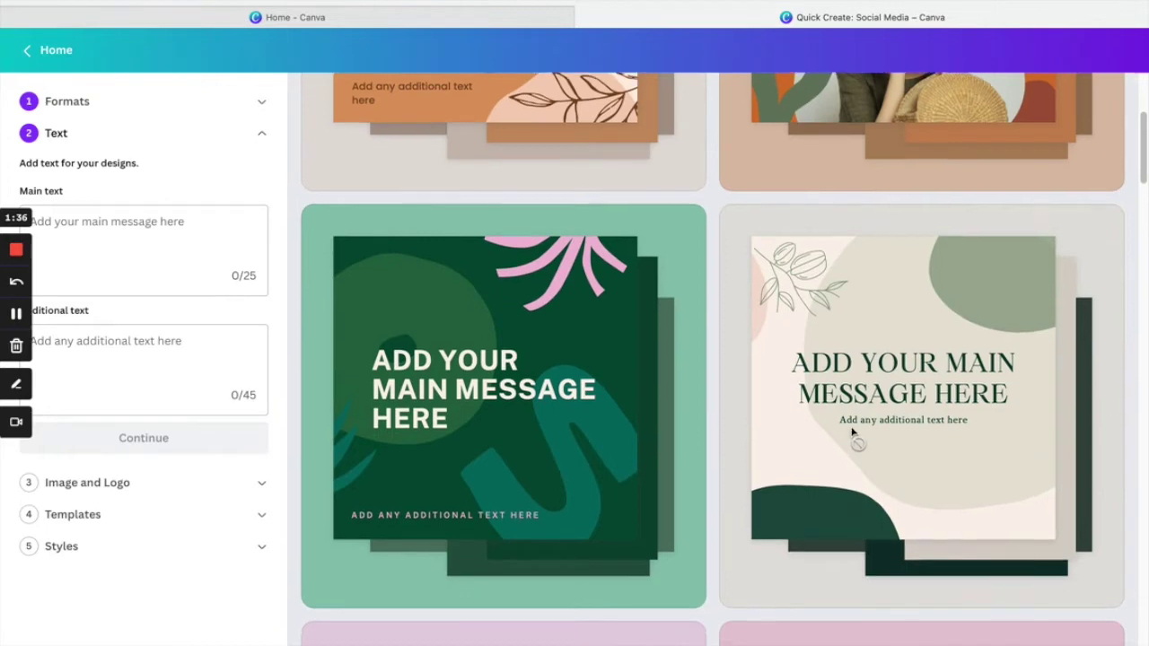
scroll(852, 434, up, 2)
scroll(853, 435, up, 1)
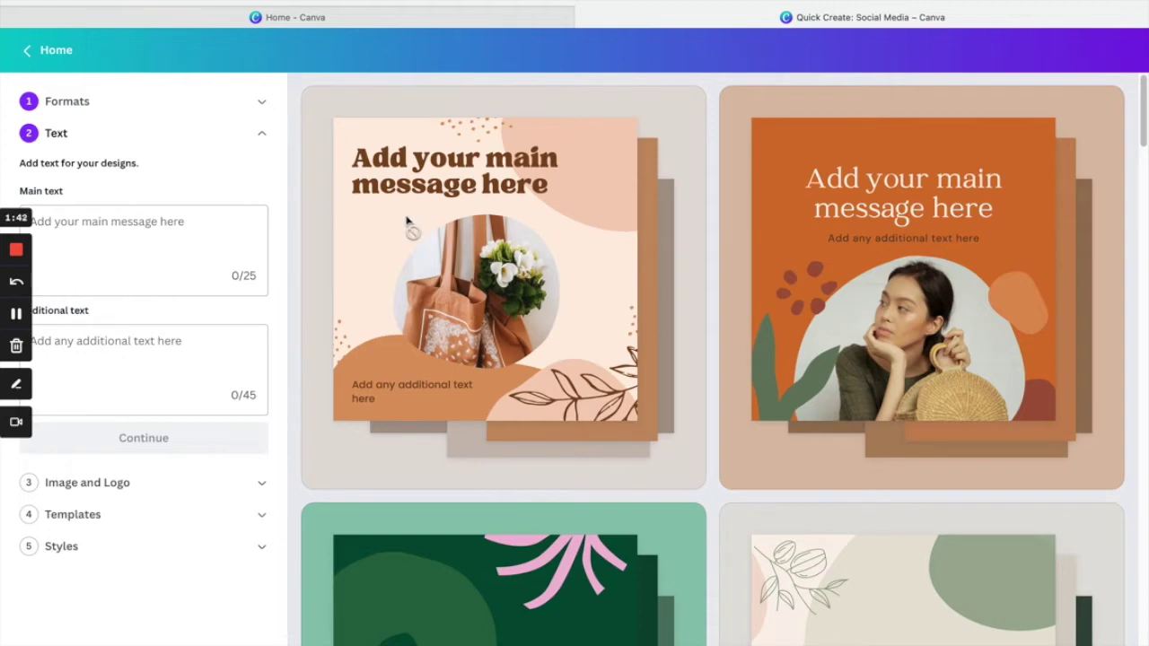
click(207, 254)
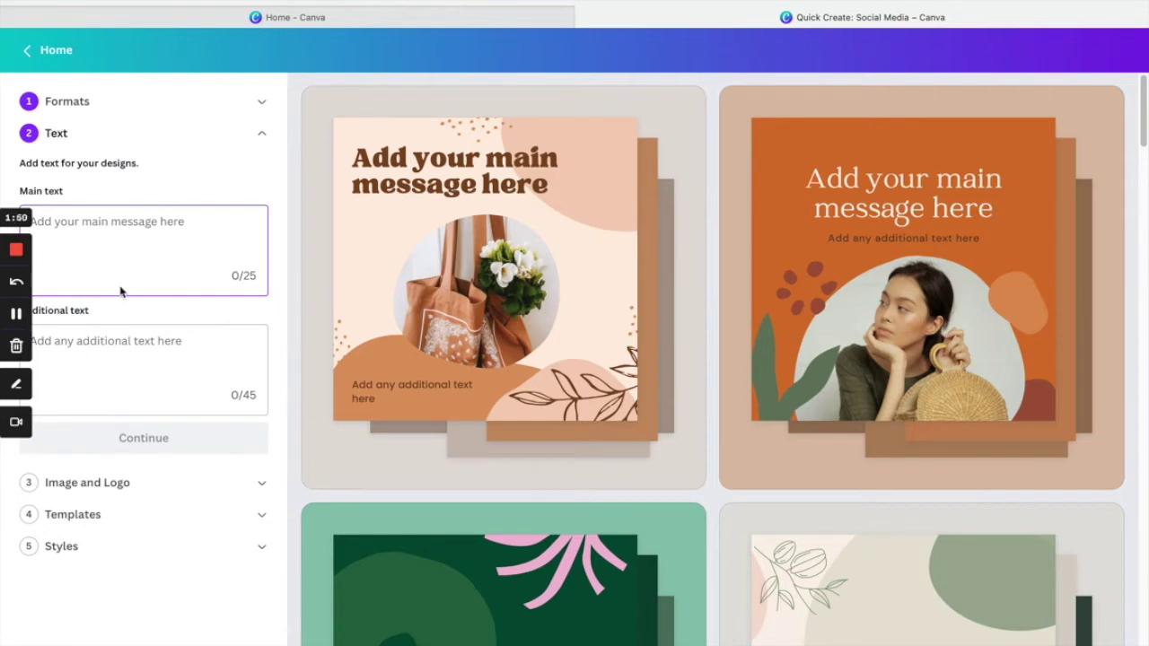
- Enter 'Women's History Month' as the main text, correcting the mistyped letter
text(W)
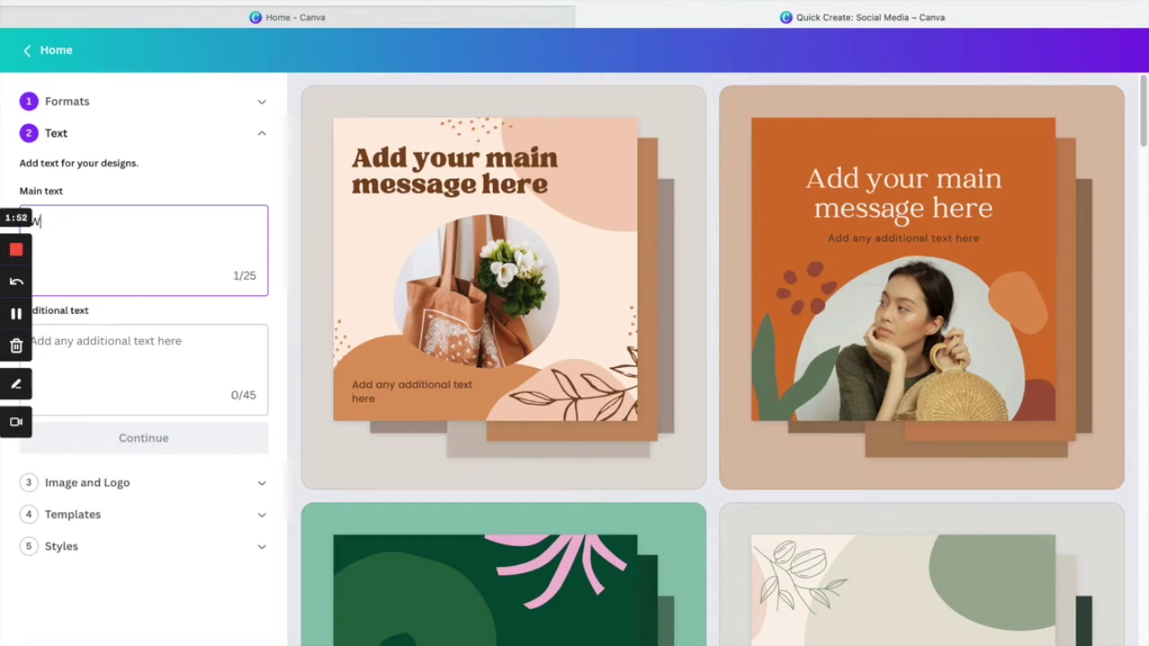
text(omen's Hi)
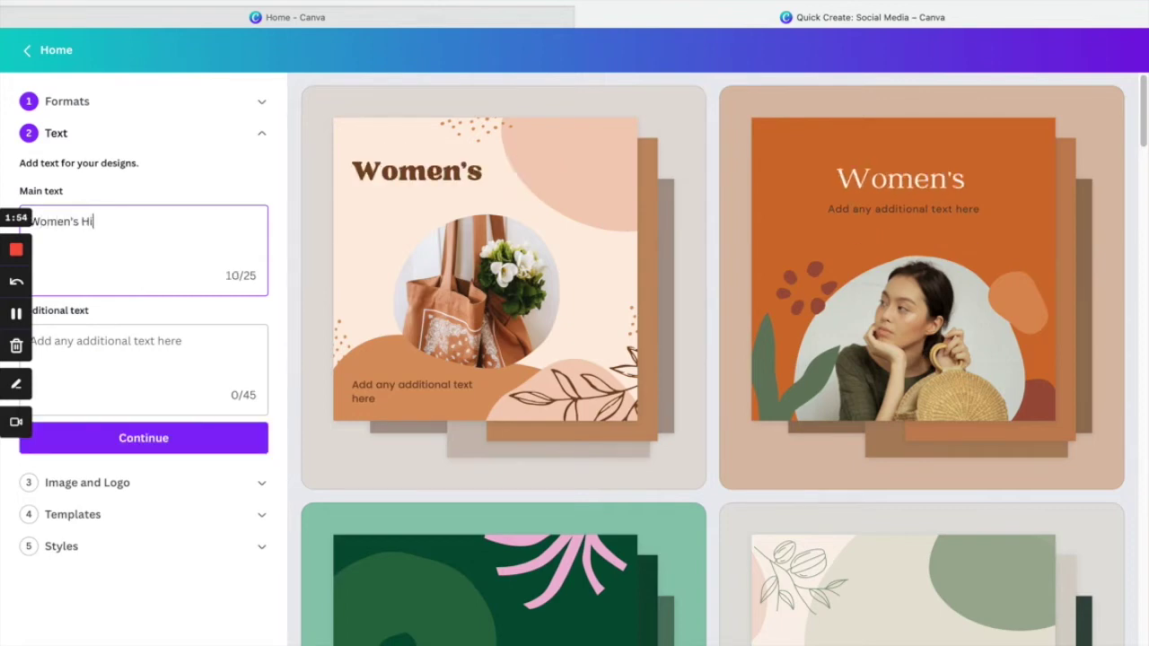
text(story MO)
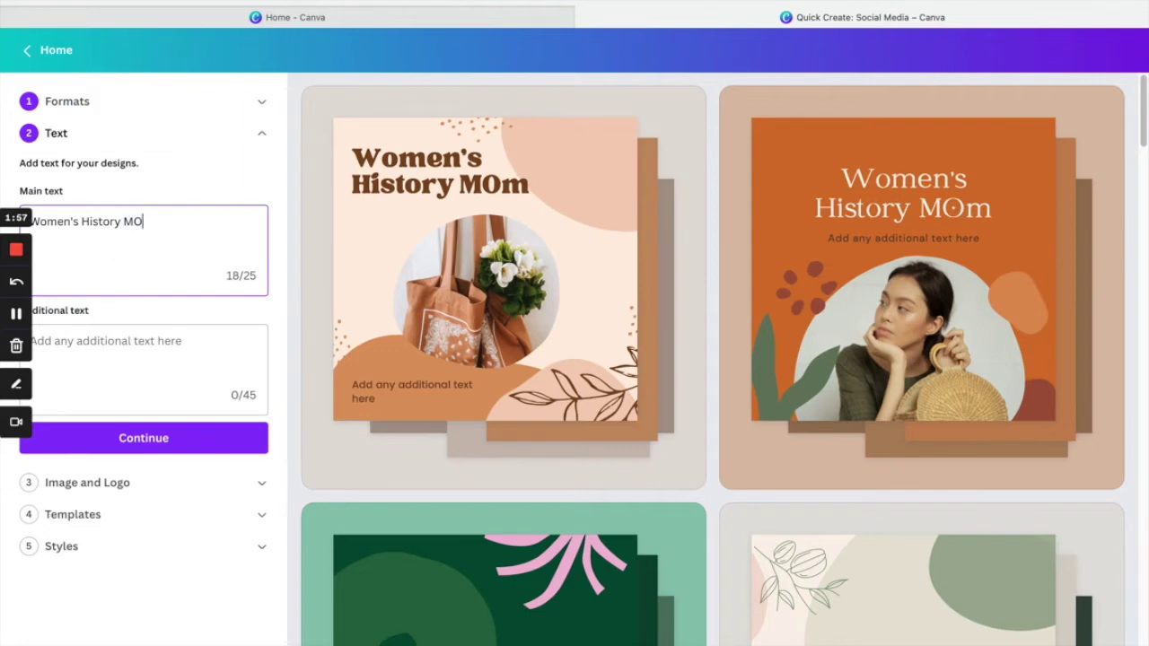
key(BackSpace)
text(onth)
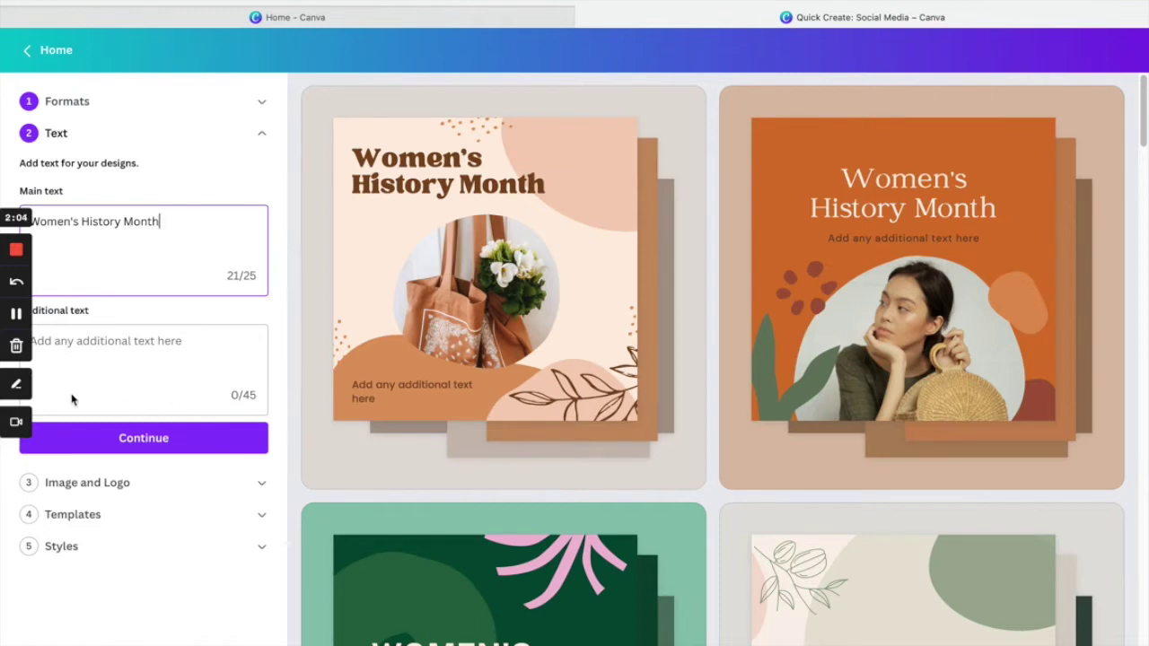
click(186, 450)
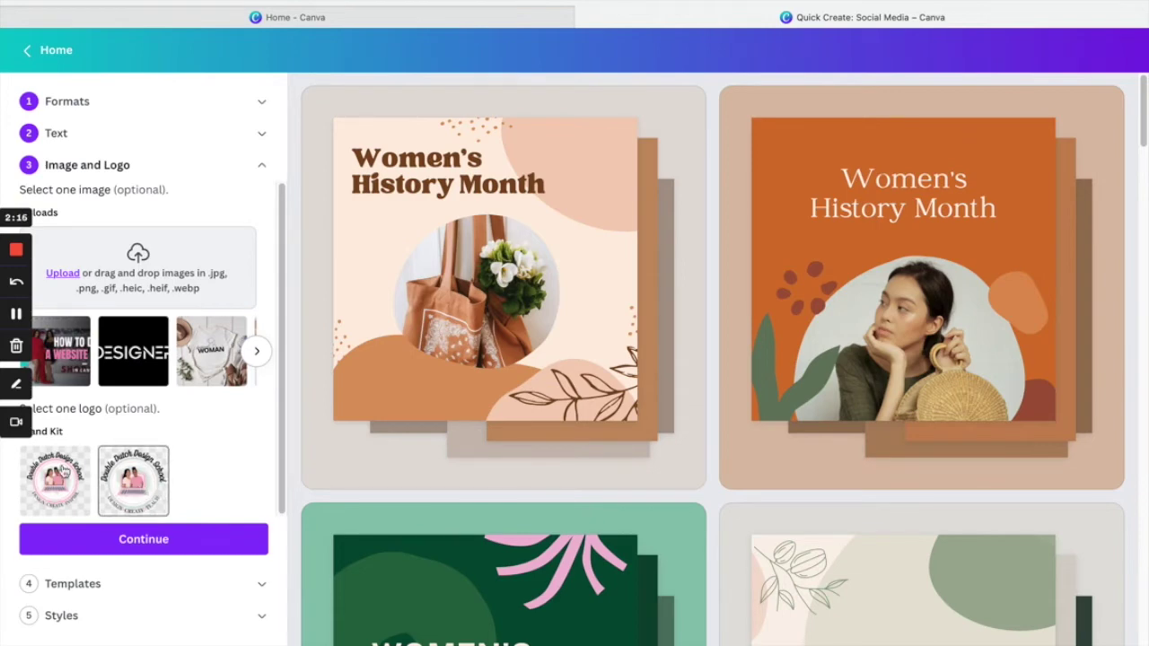
- Pick the first Brand Kit logo and the uploaded pink-outfit photo, then continue to Templates
click(131, 486)
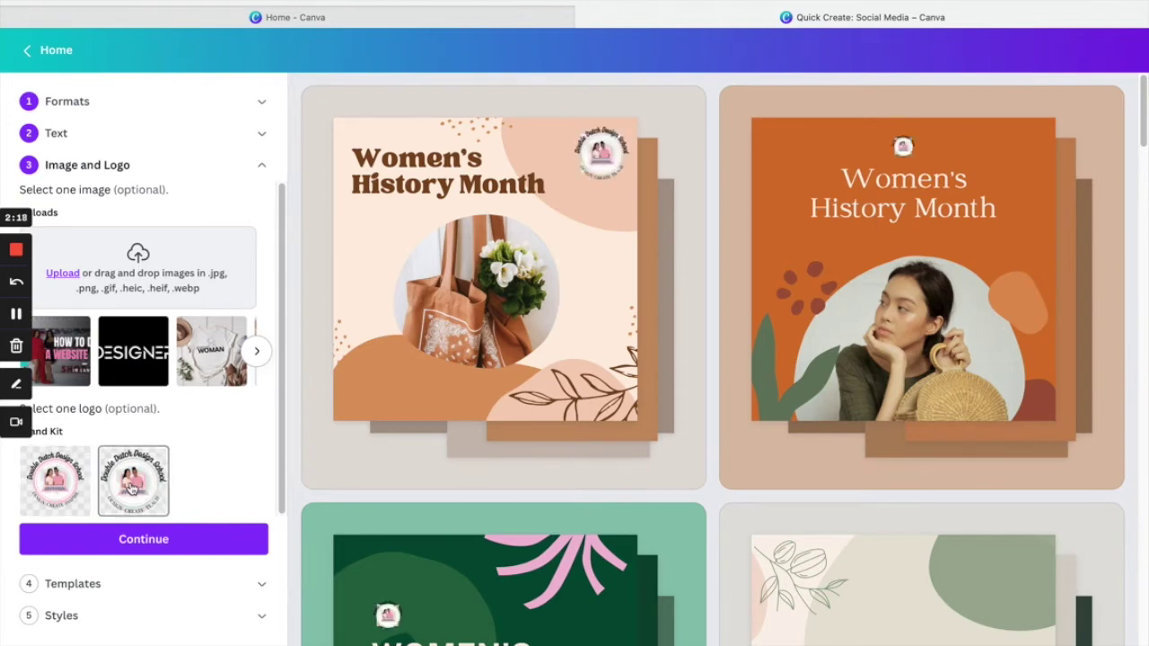
click(70, 473)
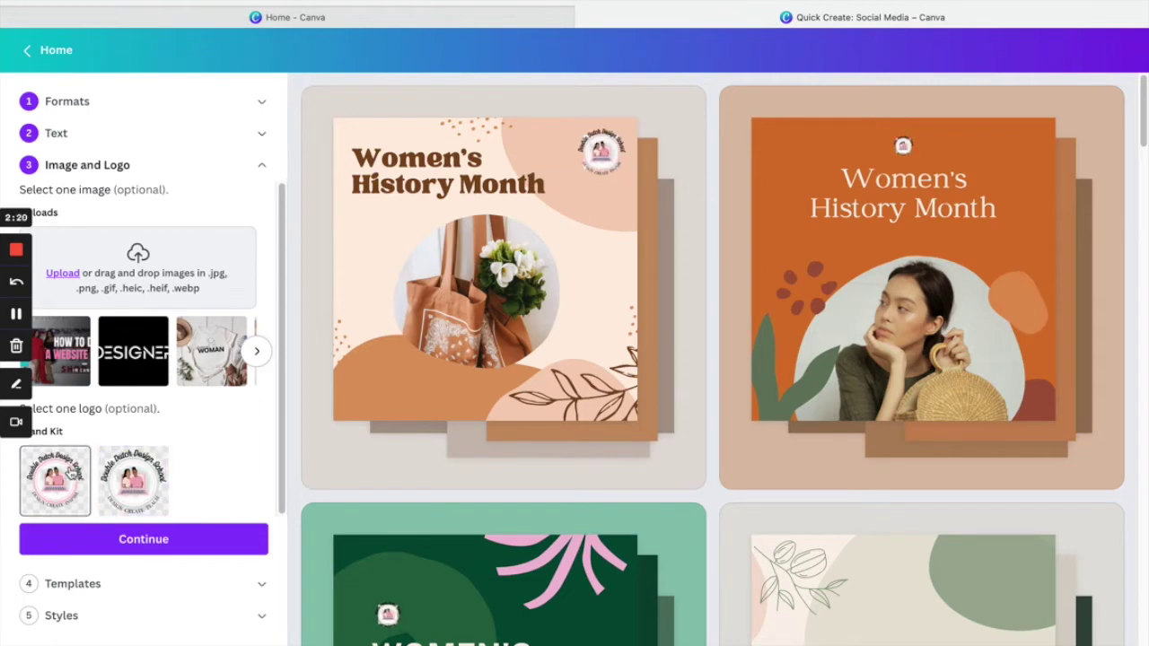
click(256, 354)
click(258, 357)
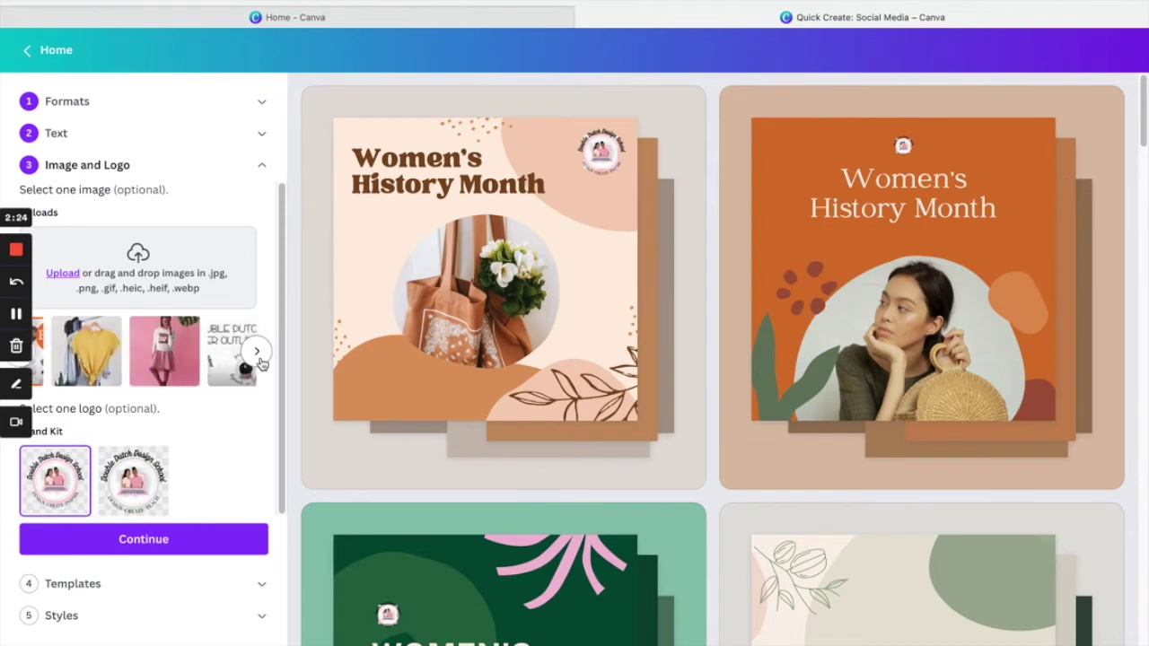
click(259, 358)
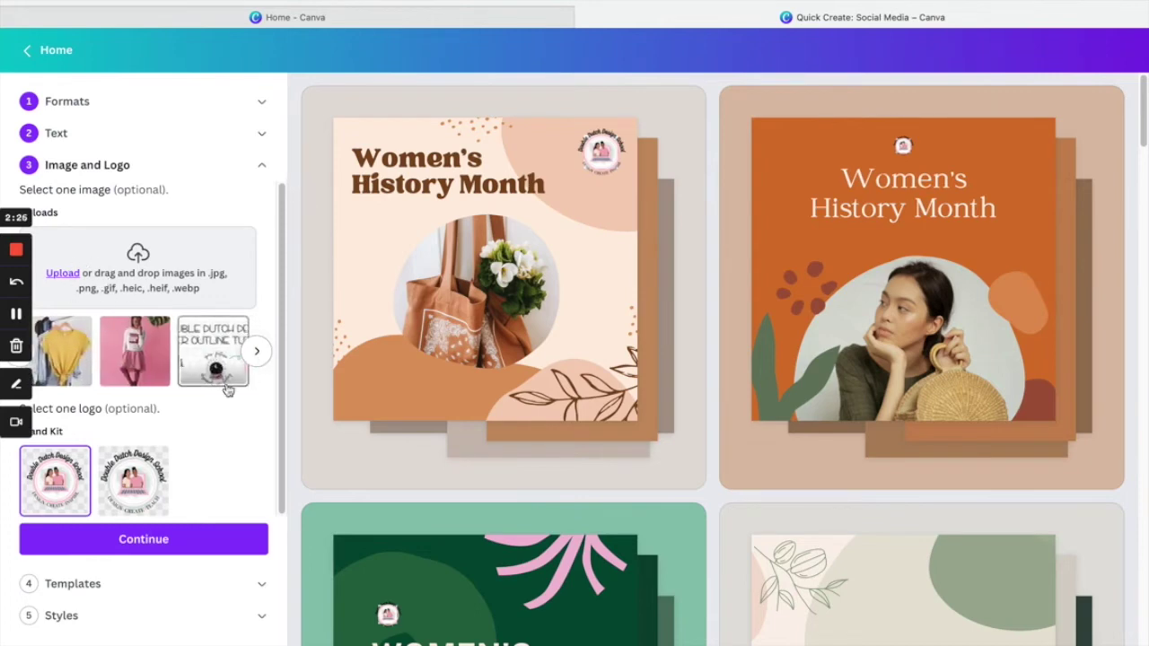
click(157, 359)
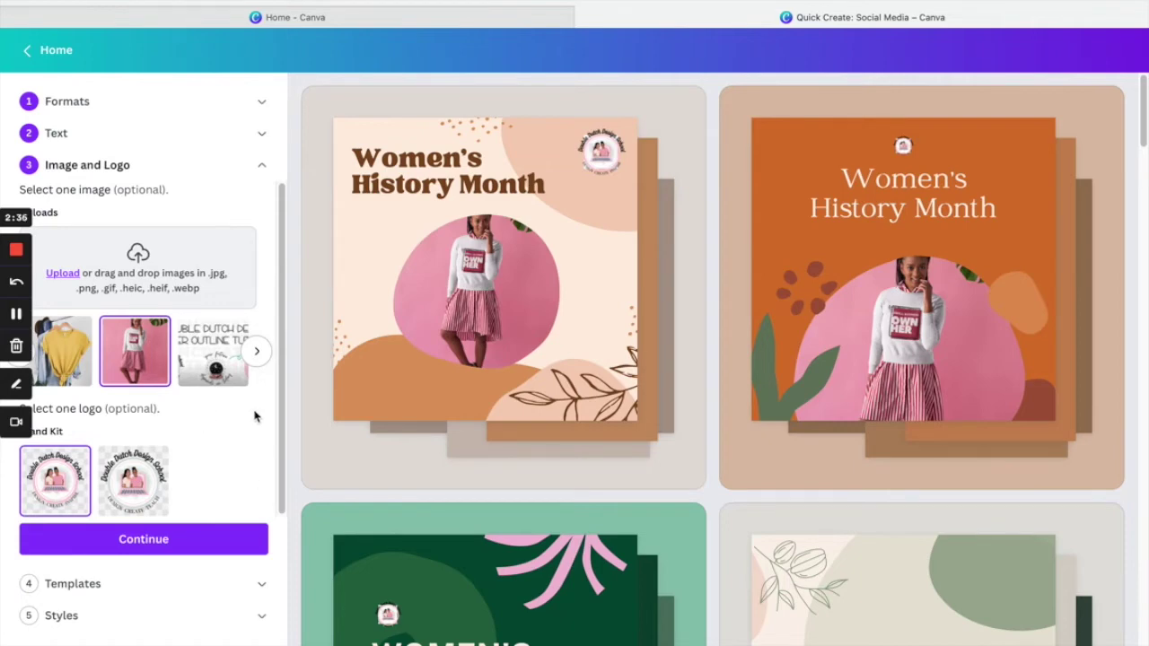
click(260, 543)
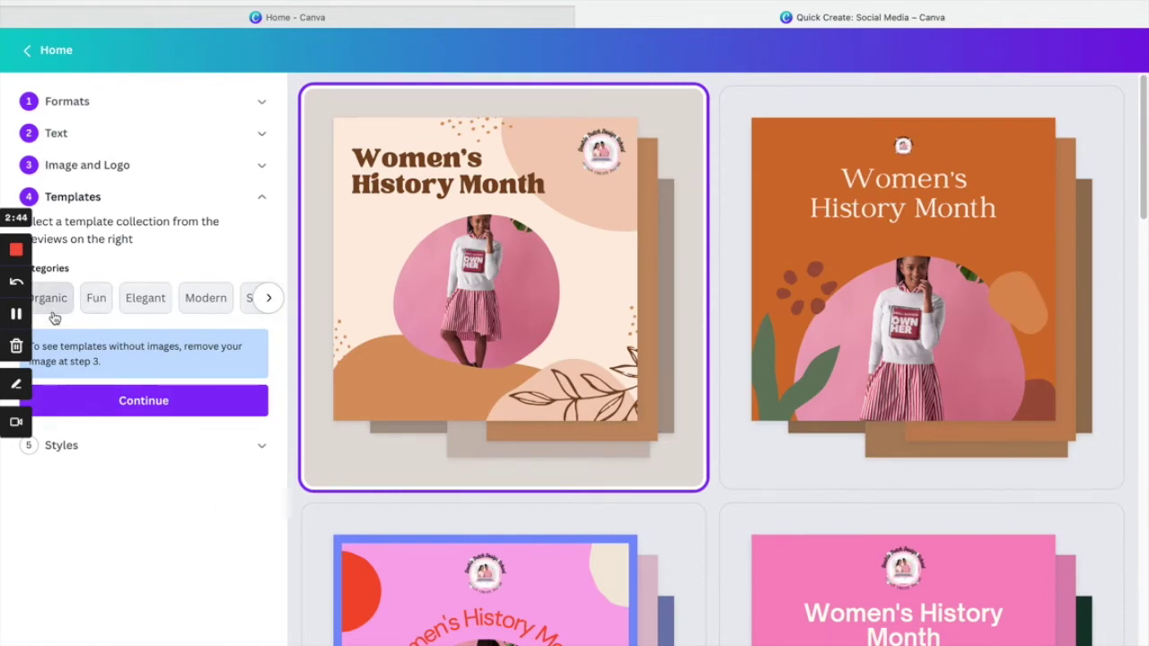
- Preview the Modern, Elegant and Fun templates, then go with the Organic collection
click(209, 302)
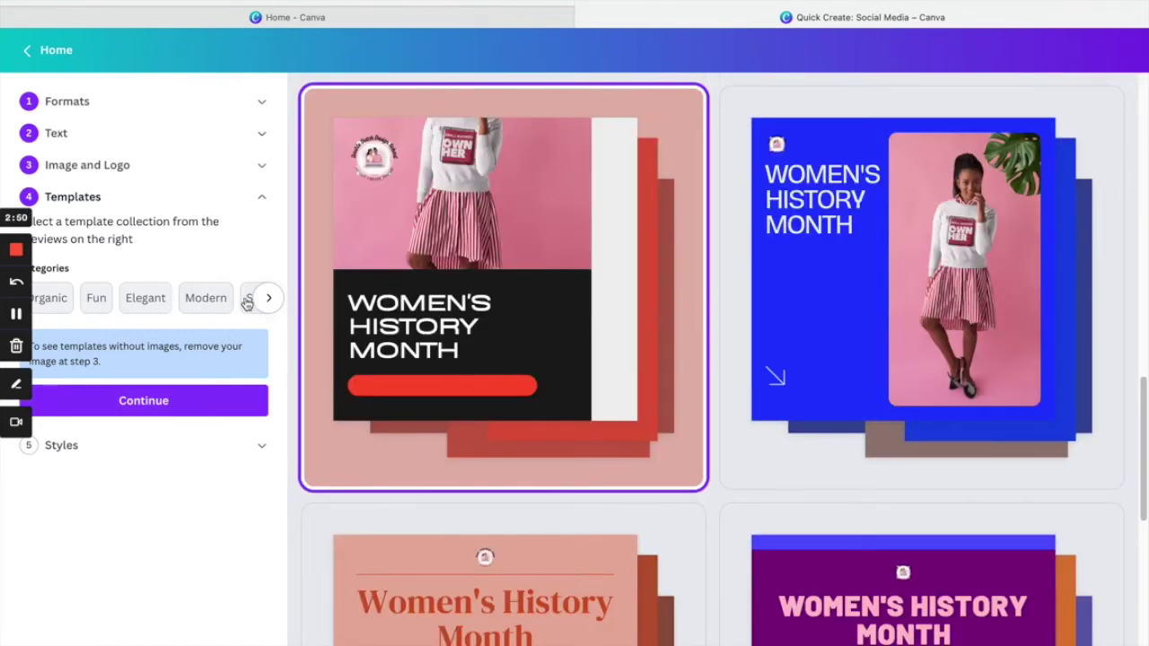
click(161, 298)
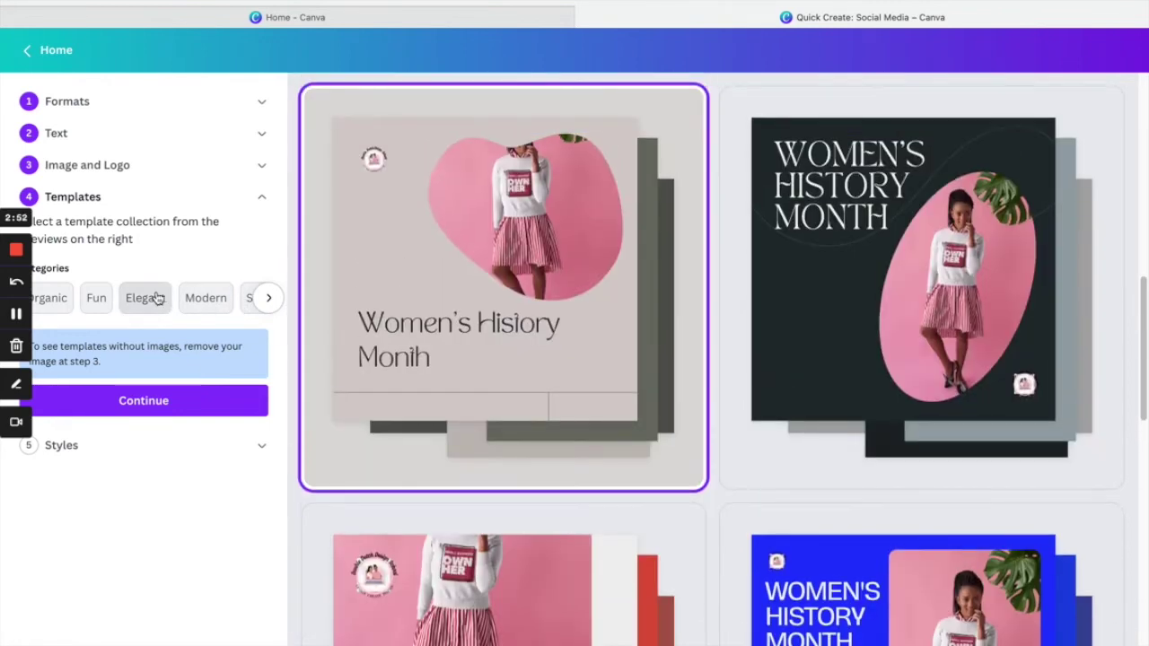
click(91, 299)
click(69, 305)
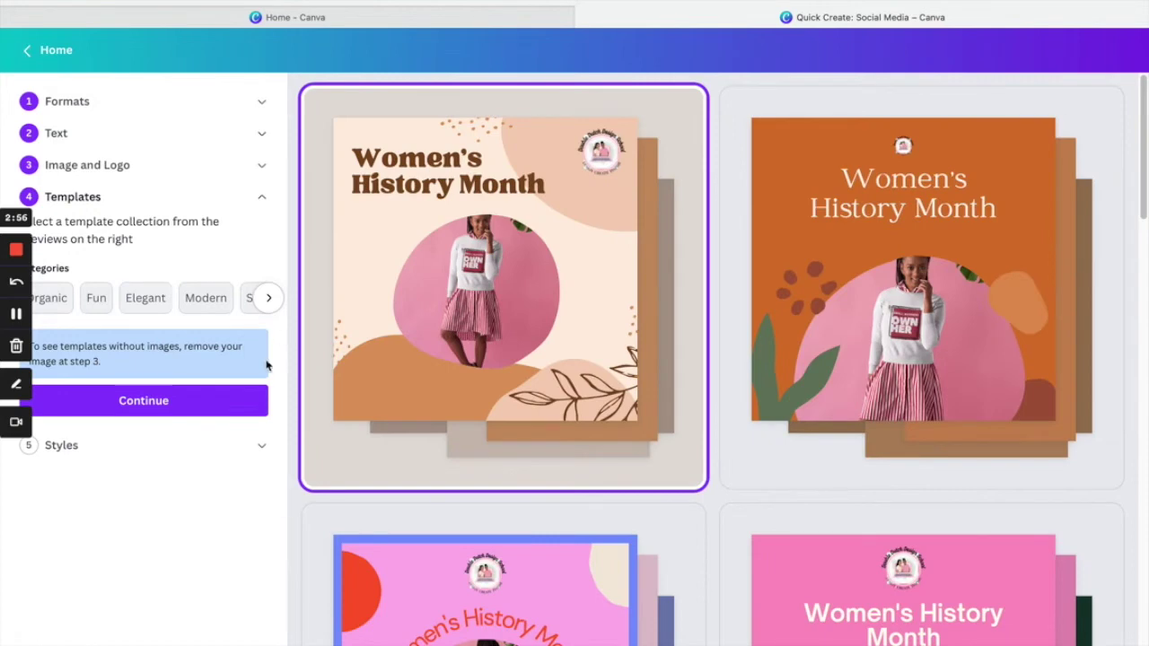
click(227, 403)
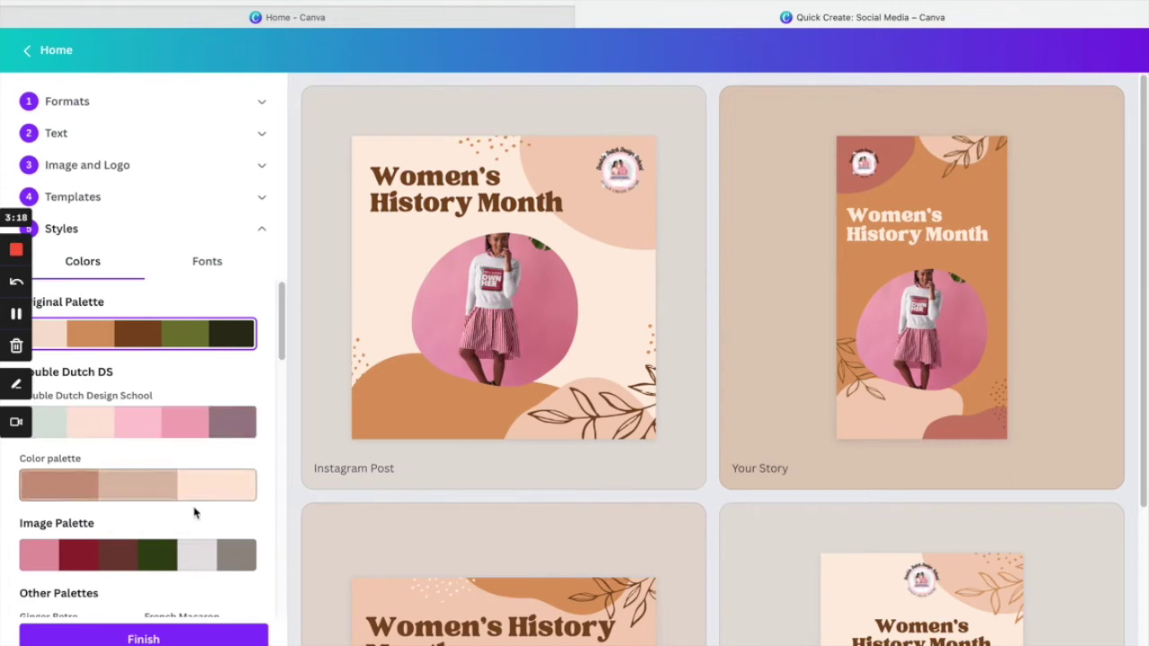
- Apply the Cosmic Flair palette, shuffle its colours and finish generating the designs
scroll(183, 510, down, 3)
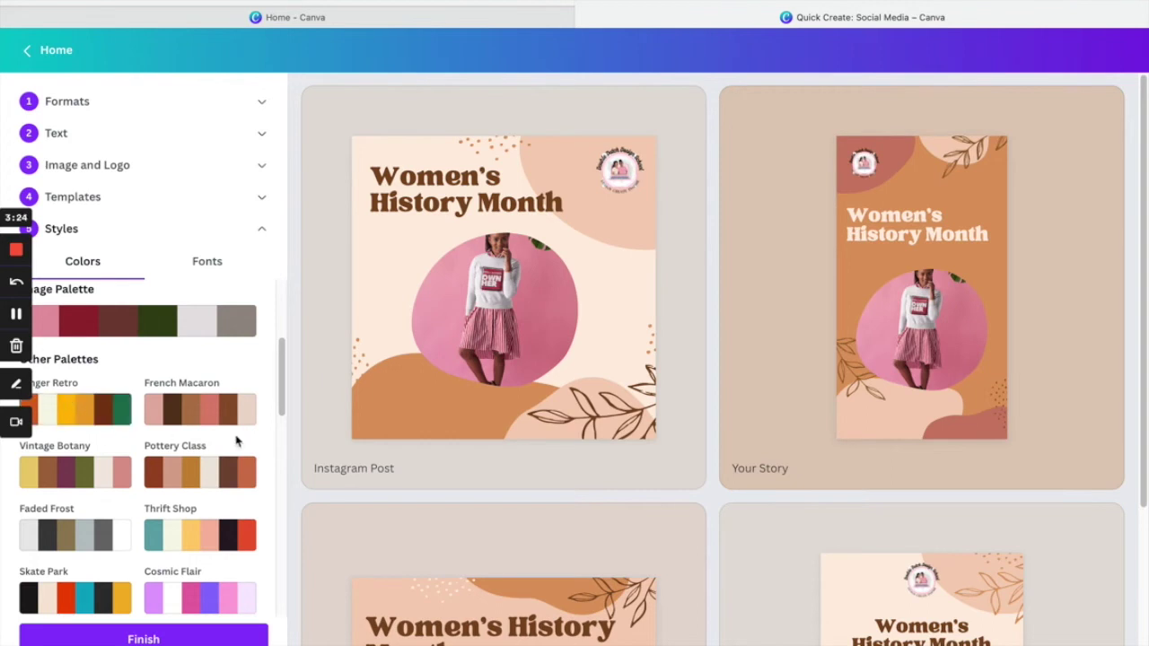
click(241, 603)
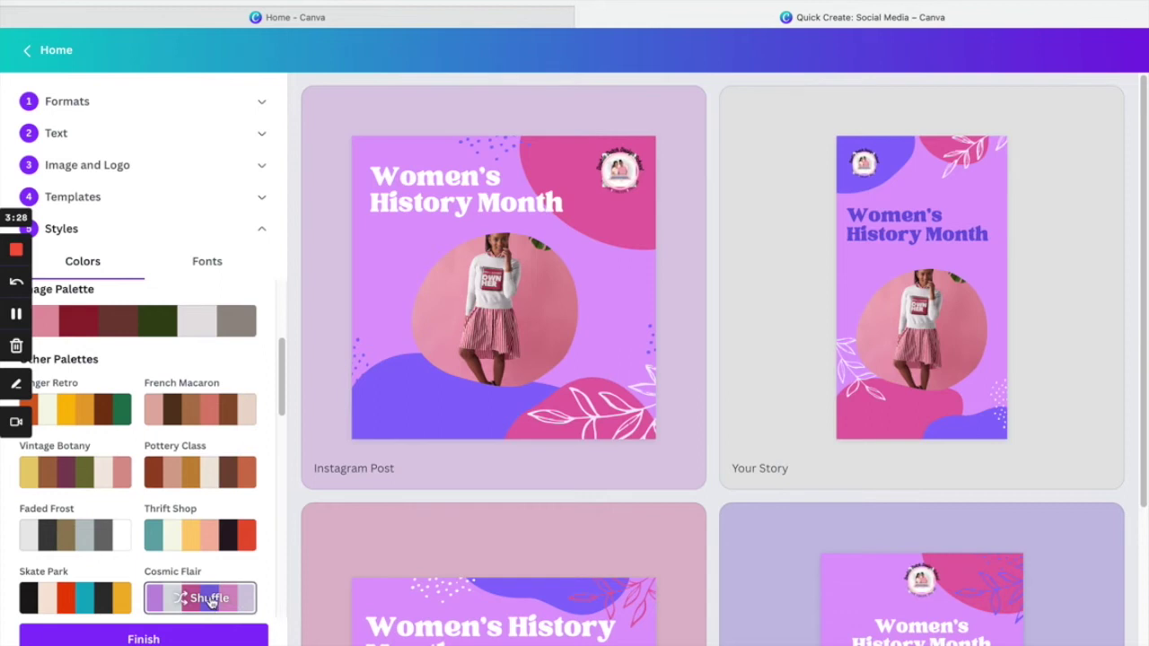
click(211, 601)
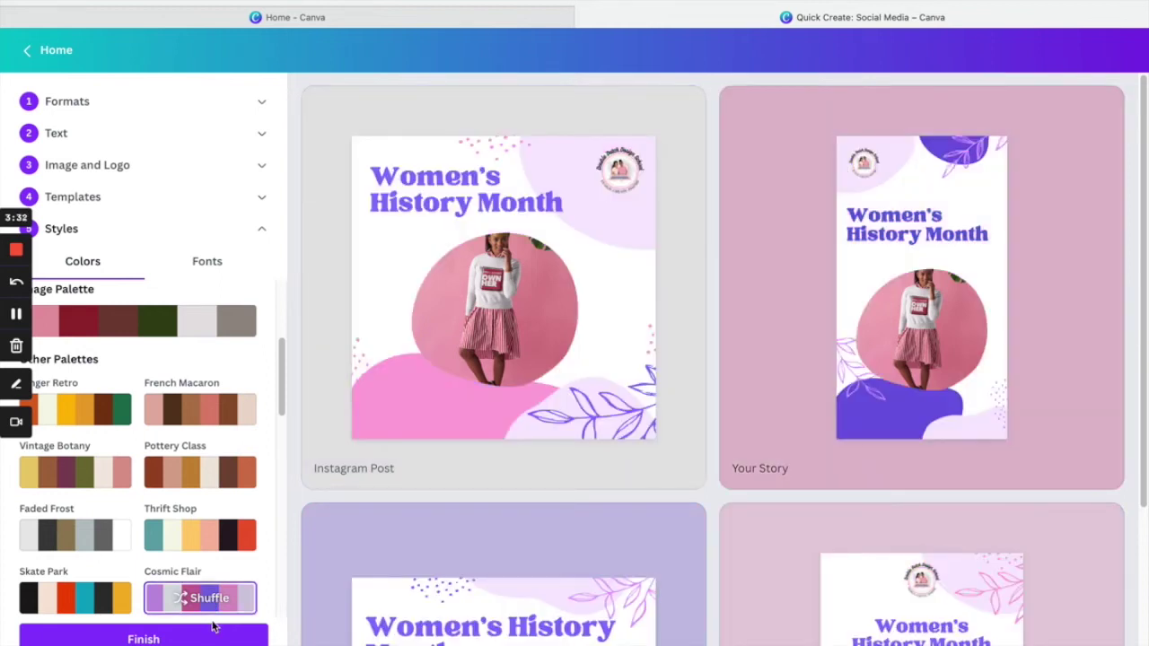
click(216, 639)
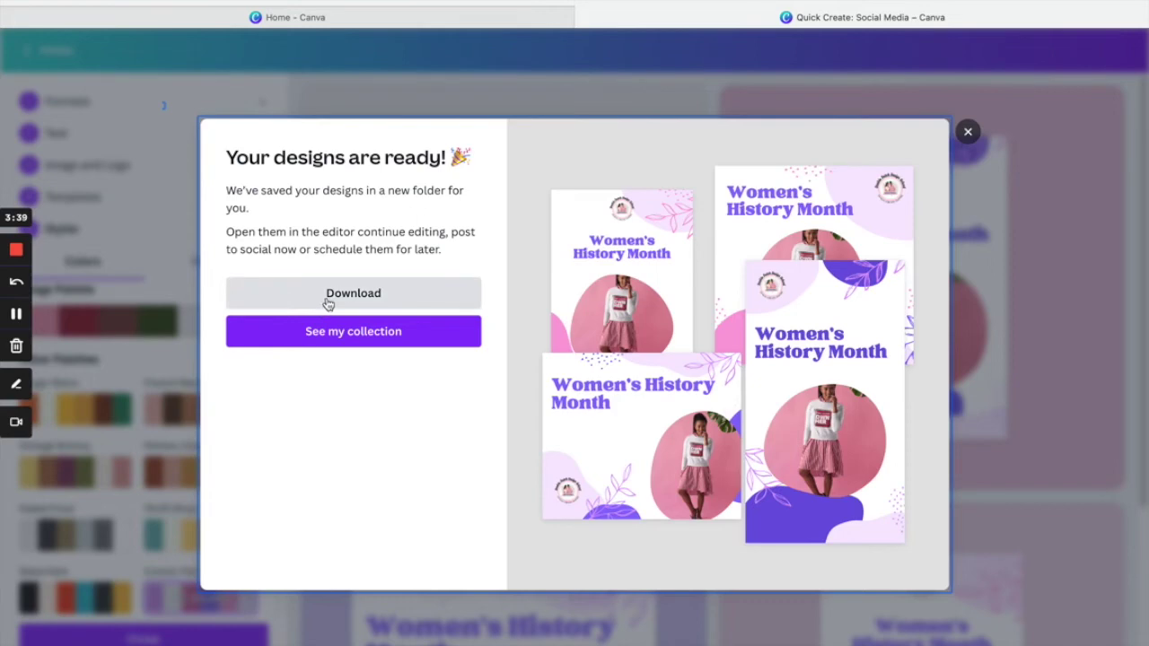
- Open the Women's History Month folder and its Pinterest Pin design
click(395, 342)
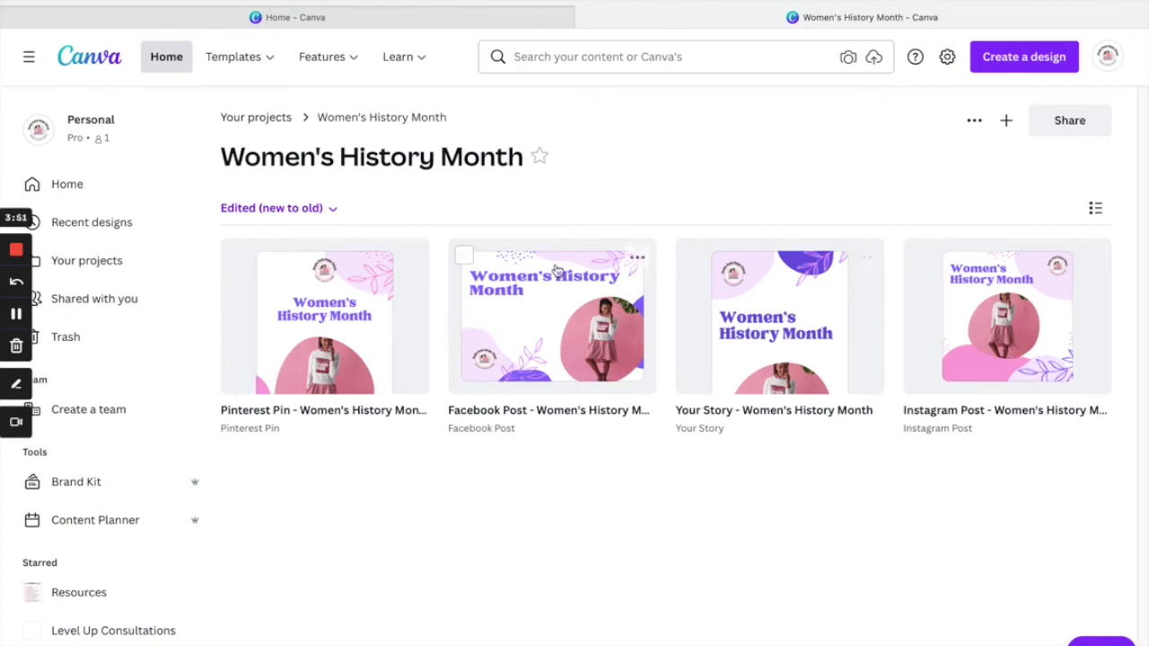
click(391, 341)
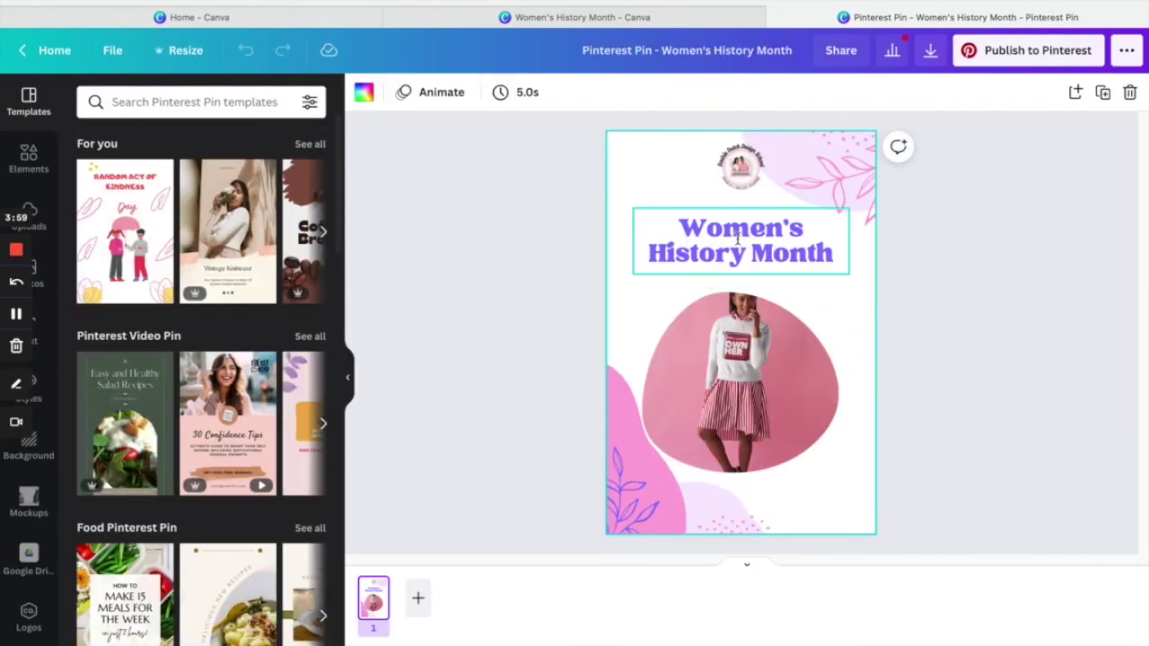
- Raise the title slightly, then recrop and enlarge the woman's photo on the pin
mouse_move(738, 238)
mouse_down()
mouse_move(700, 209)
mouse_move(742, 230)
mouse_up()
click(787, 355)
double_click(782, 356)
drag(783, 357, 790, 402)
click(851, 374)
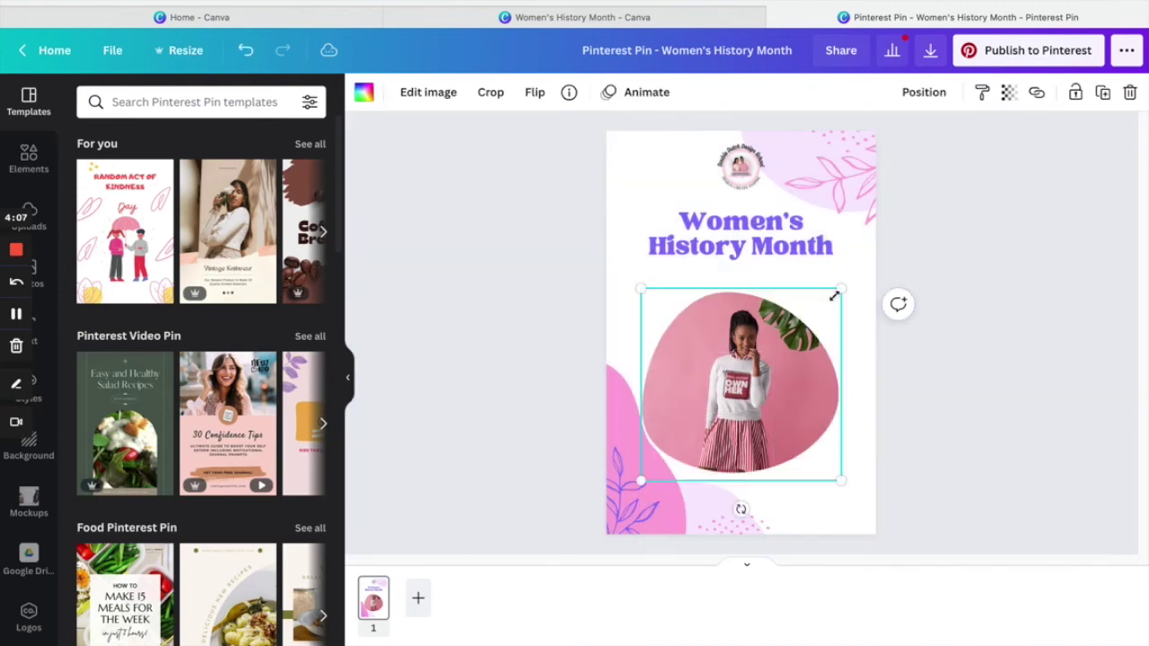
drag(834, 296, 870, 262)
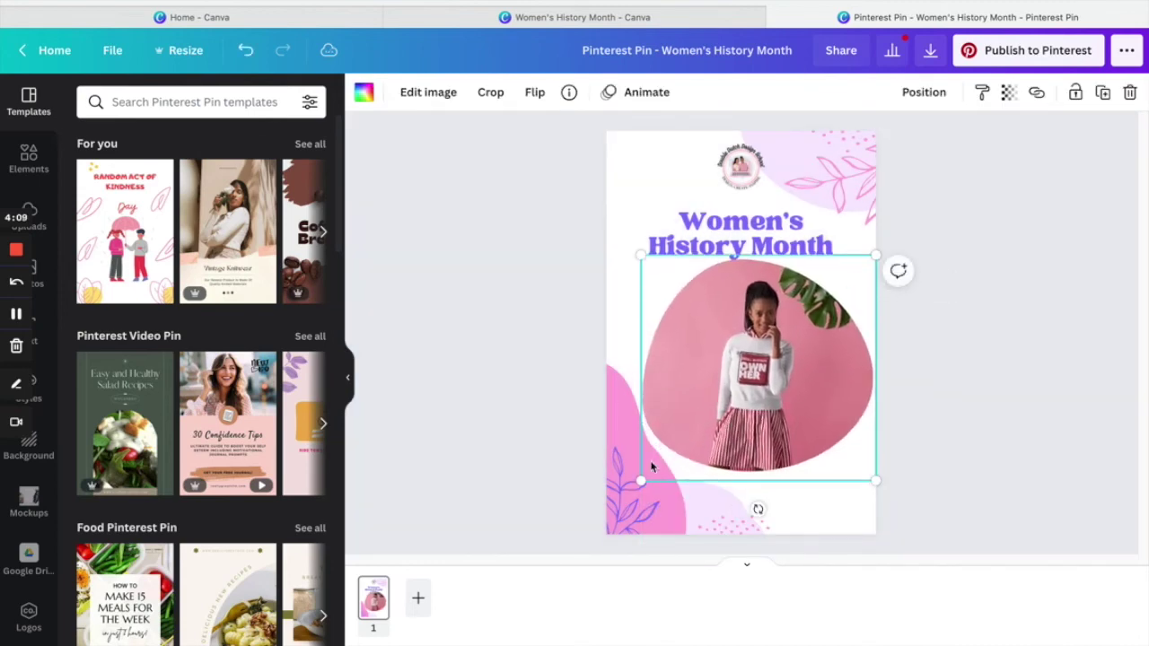
drag(641, 479, 622, 498)
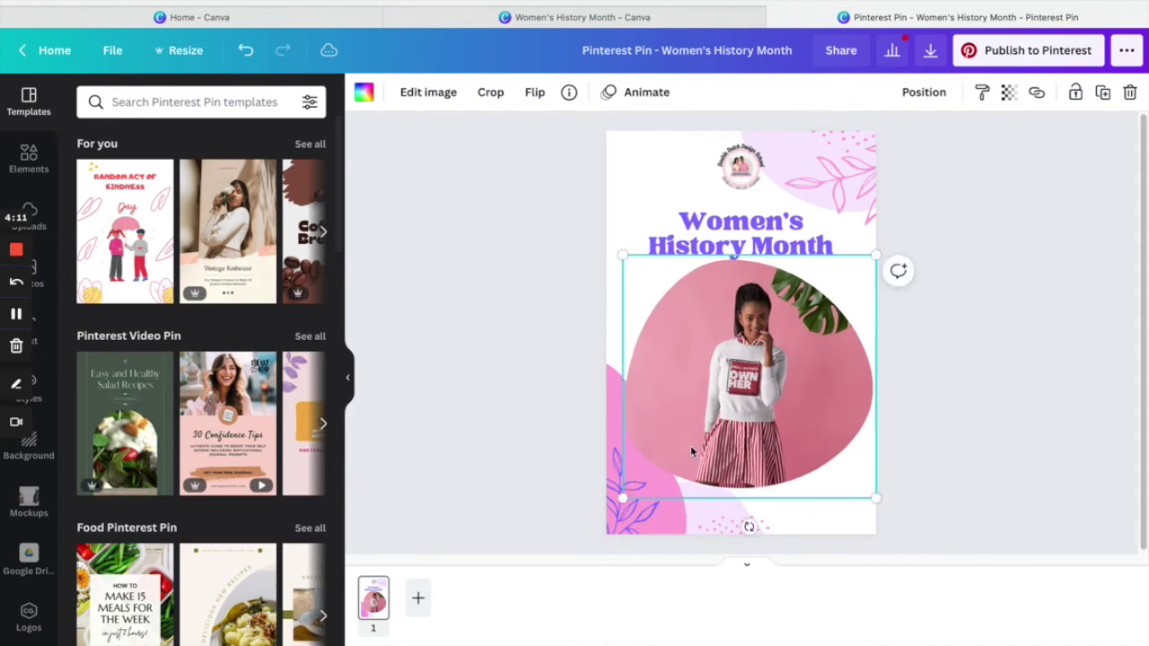
mouse_move(705, 405)
mouse_down()
mouse_move(691, 409)
mouse_move(715, 408)
mouse_up()
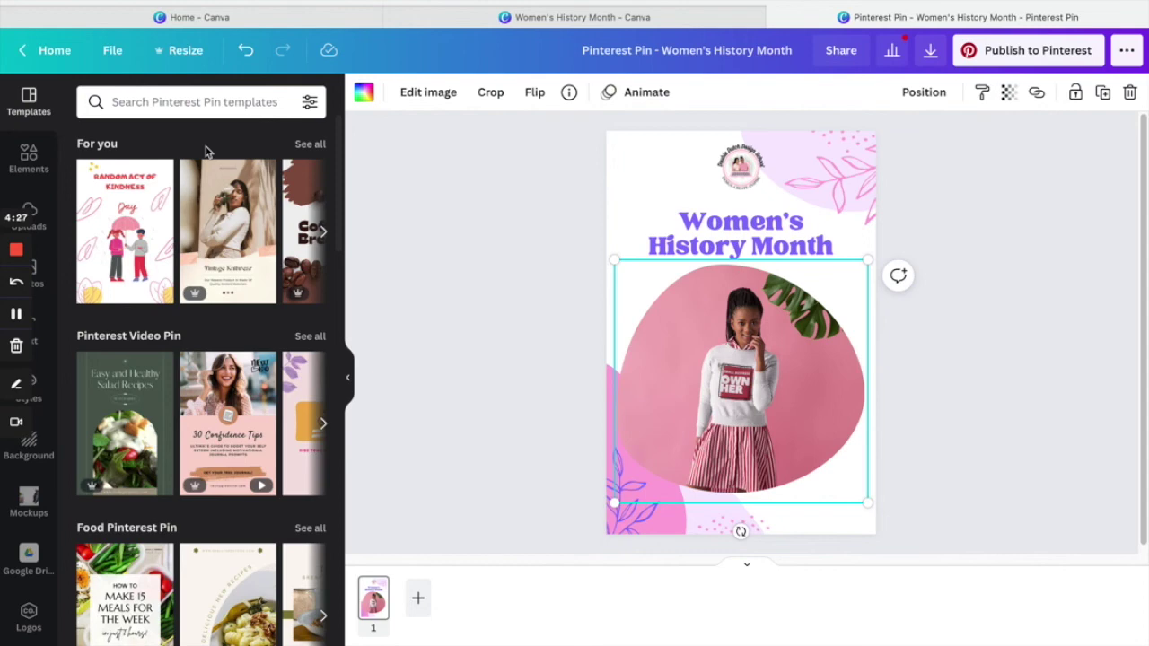
- Return to the Canva Home page and scroll to the recent designs
click(54, 50)
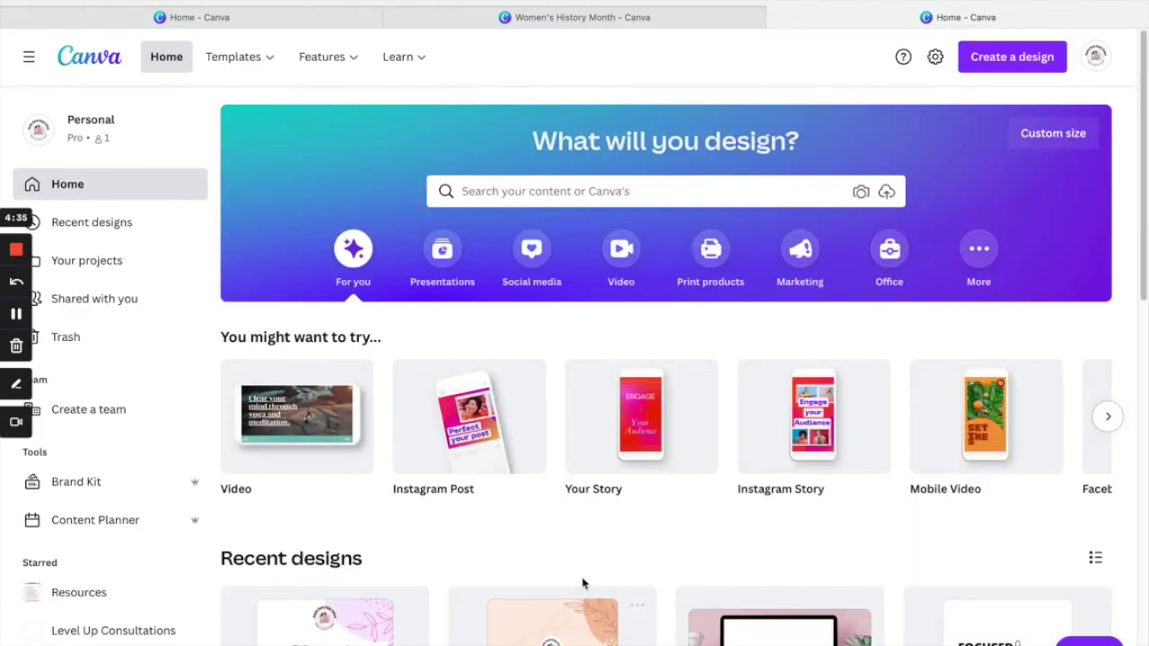
mouse_move(246, 486)
scroll(341, 556, down, 8)
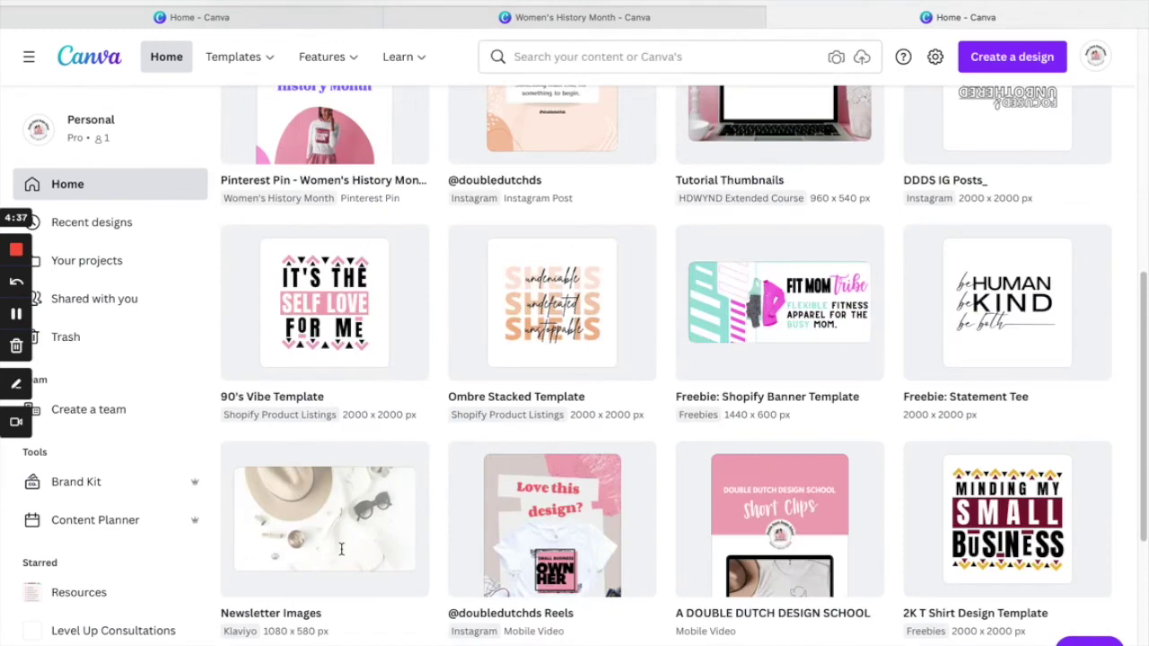
scroll(341, 555, up, 3)
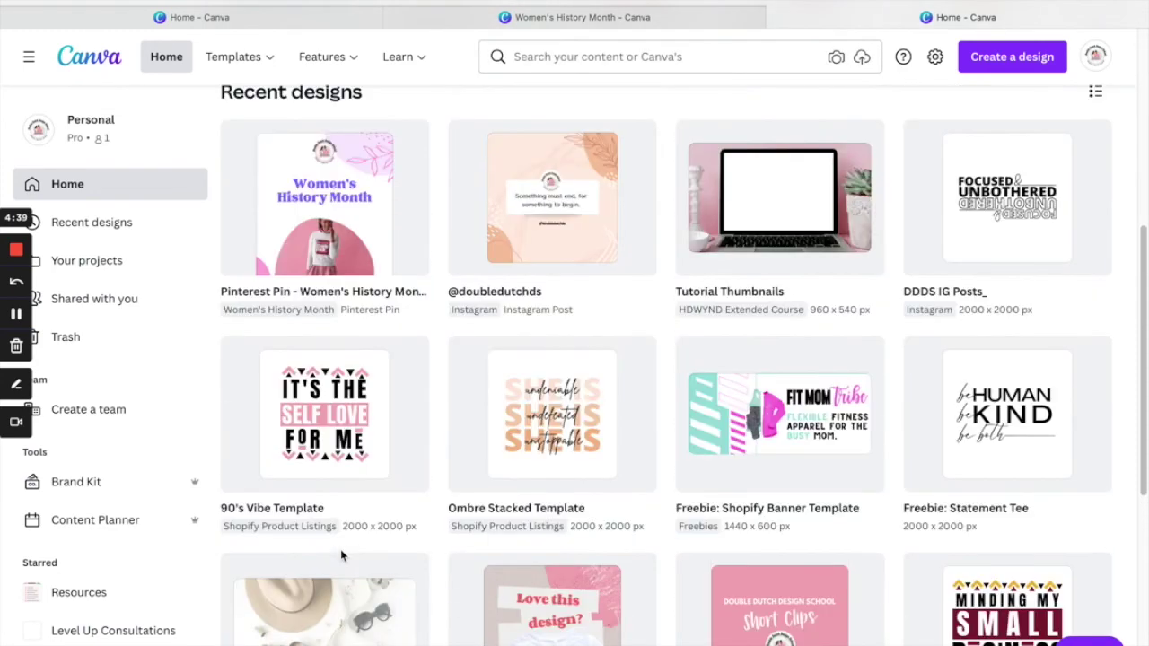